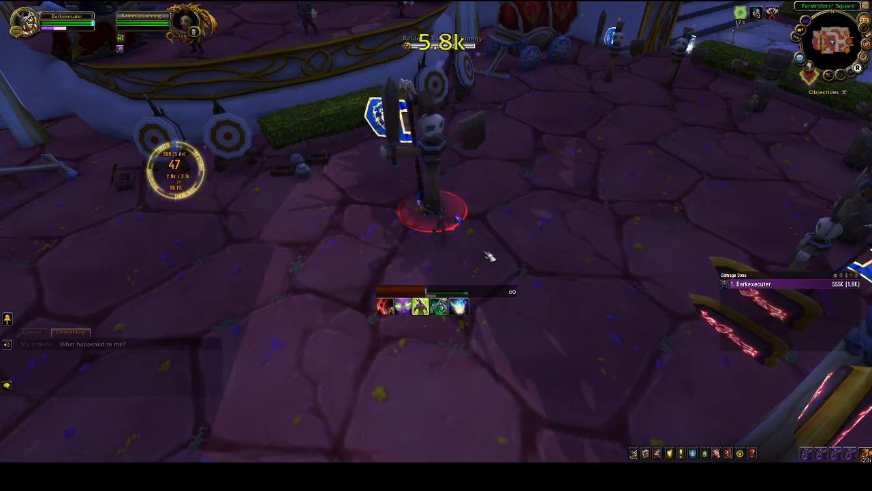
- Attack the Raider's Training Dummy with the Havoc Demon Hunter ability rotation to test the on-screen cooldown icons and buff bars
key("2")
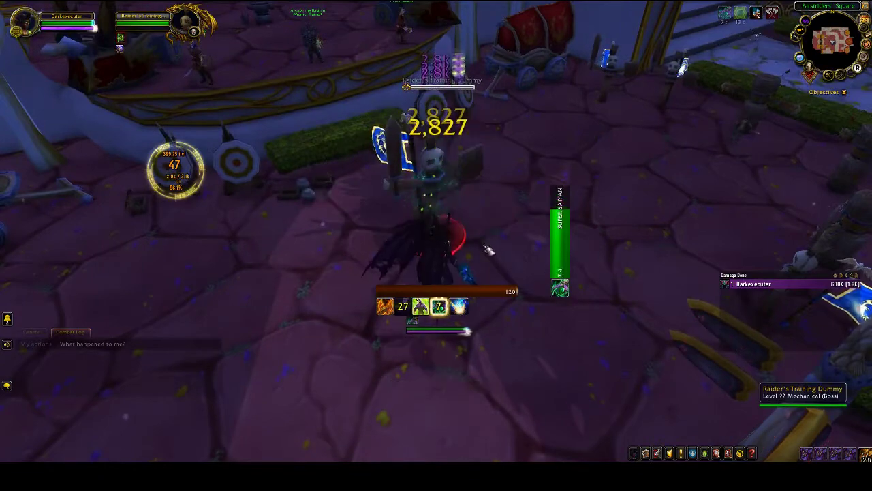
key("1")
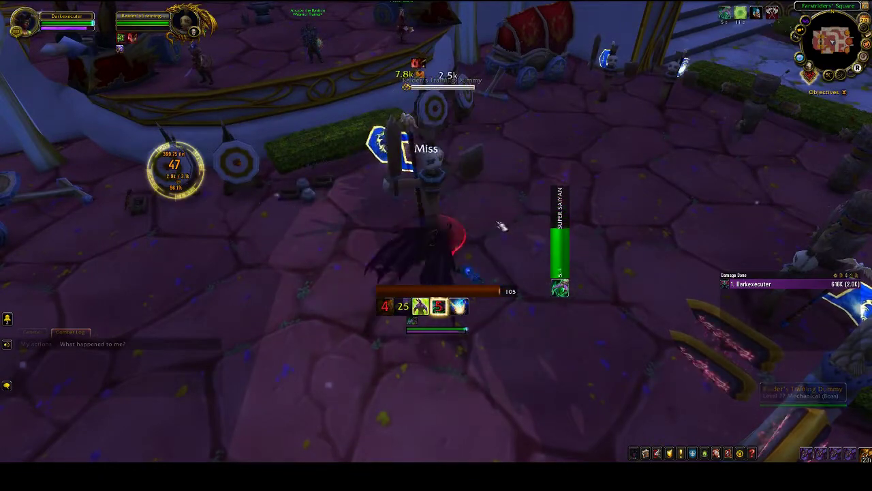
key("3")
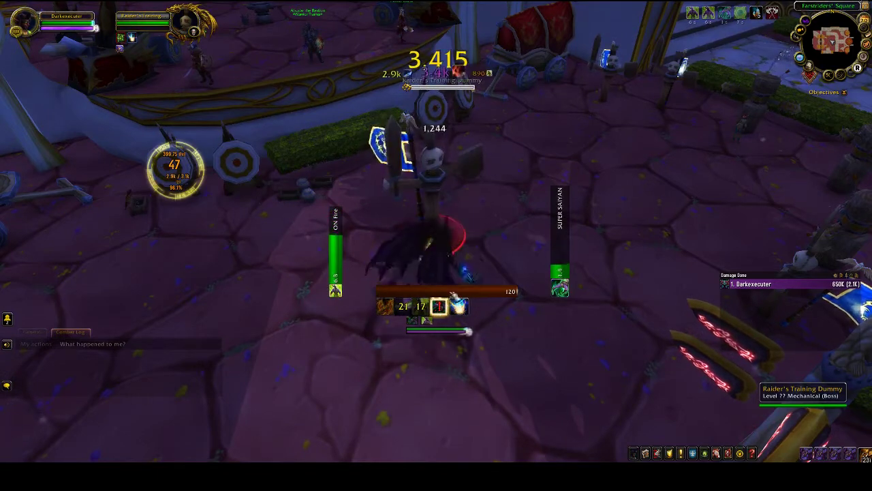
key("1")
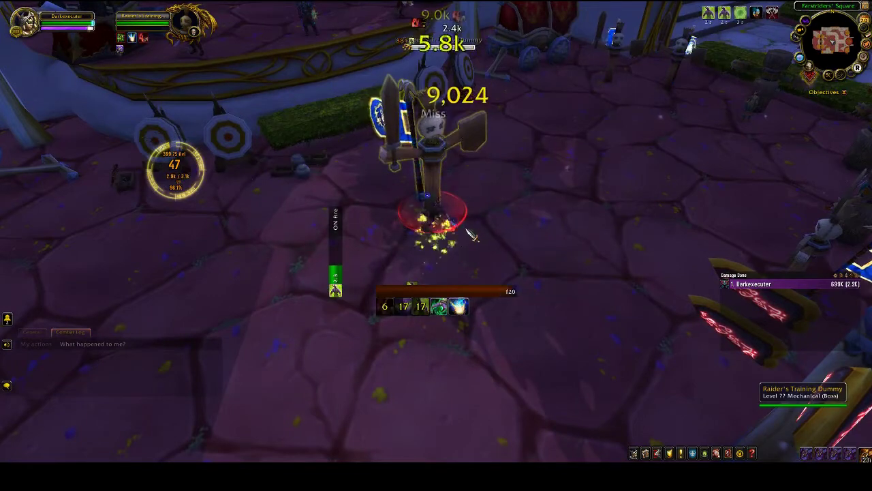
key("2")
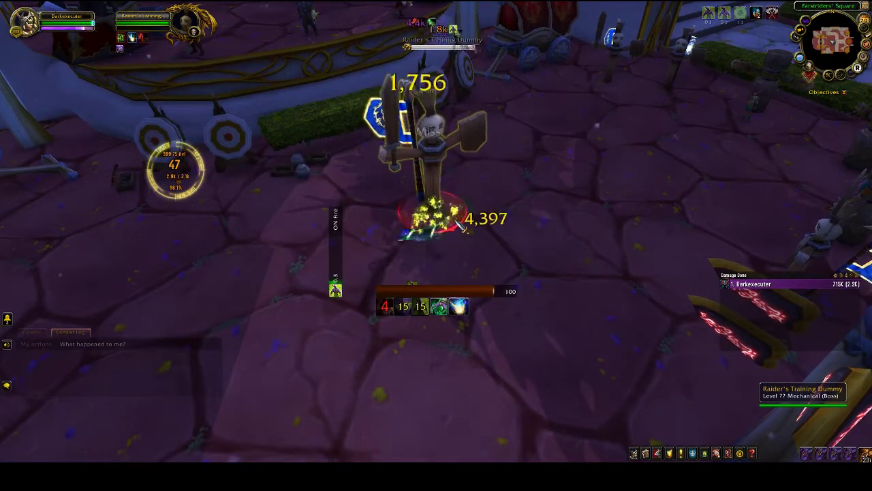
key("2")
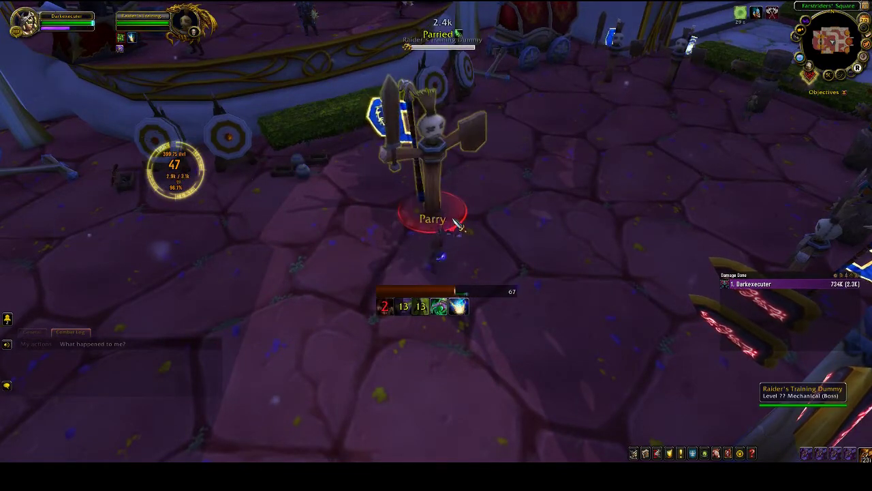
key("1")
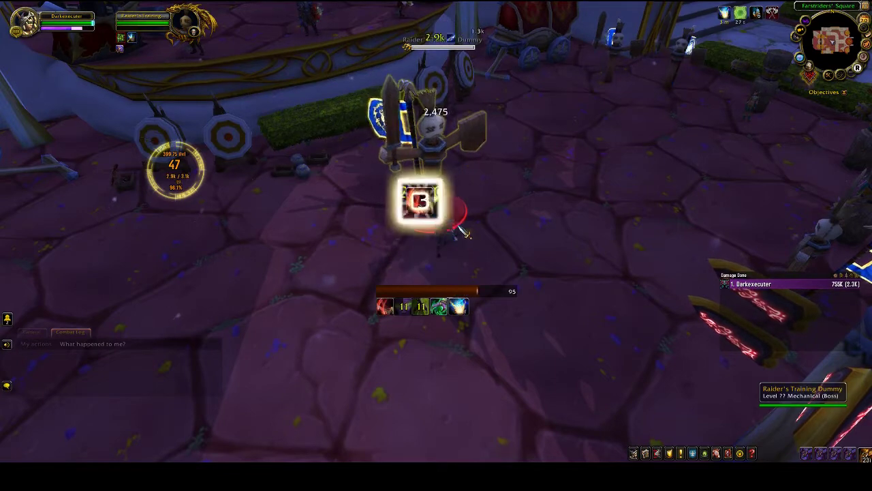
key("3")
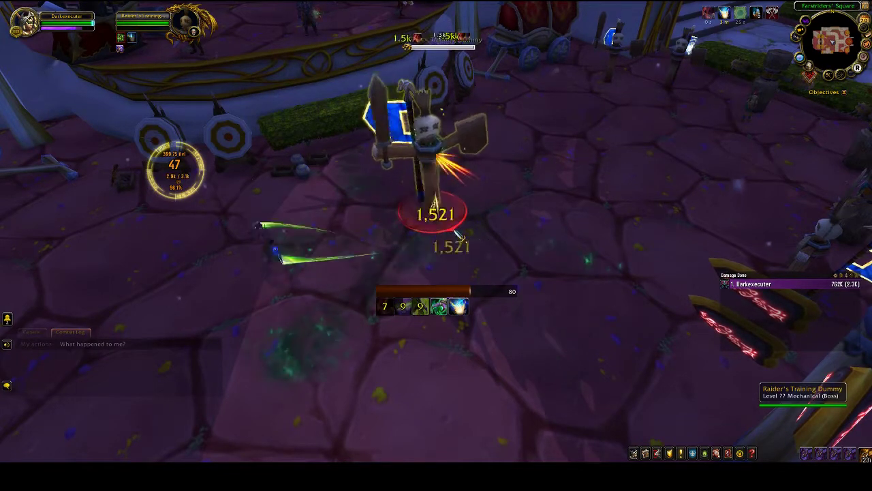
key("2")
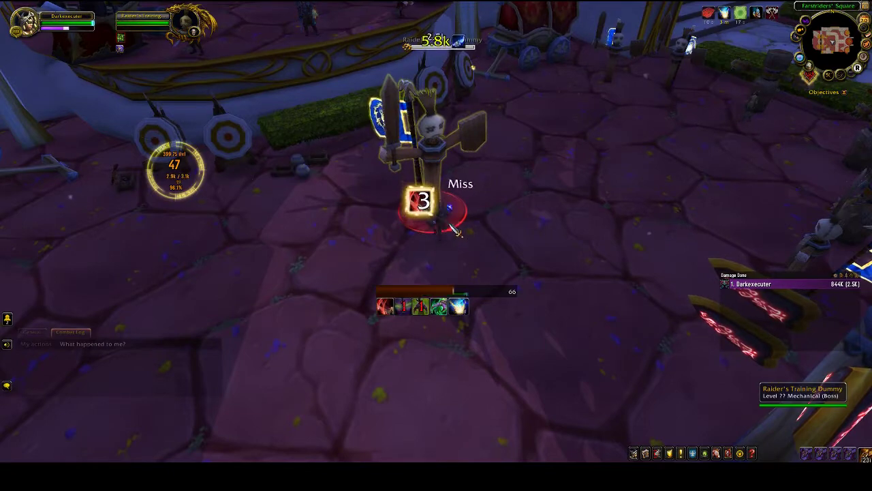
key("3")
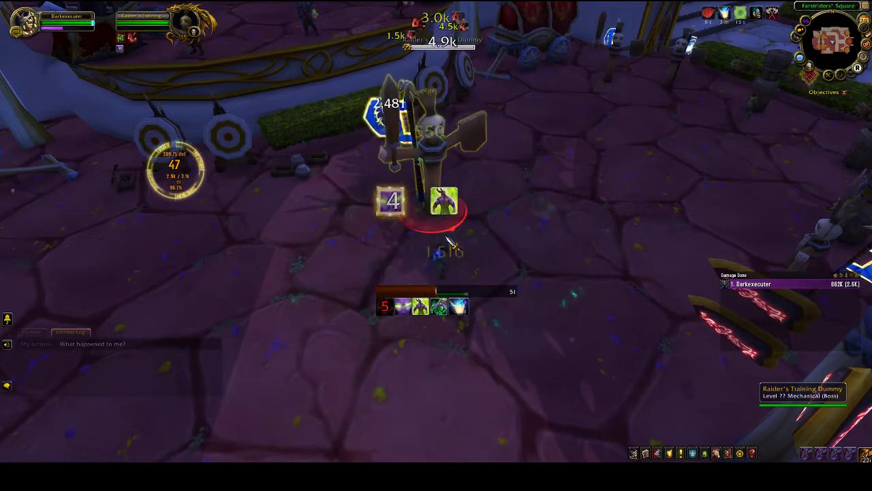
key("4")
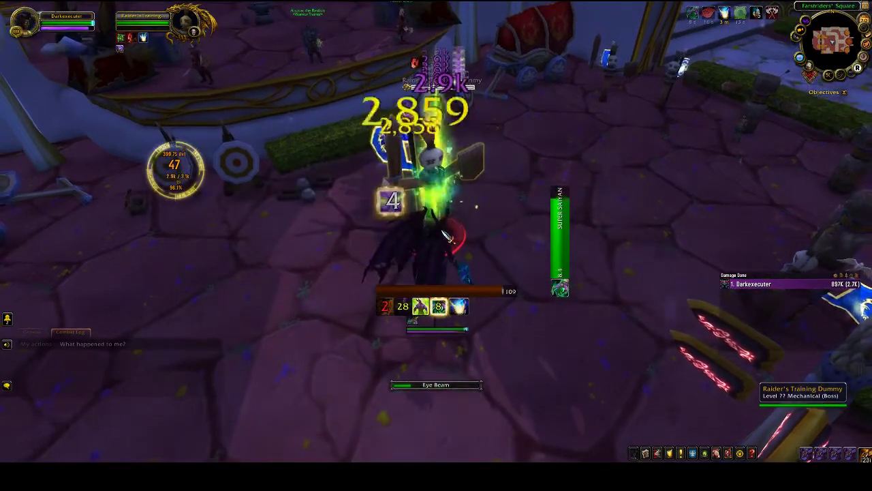
key("5")
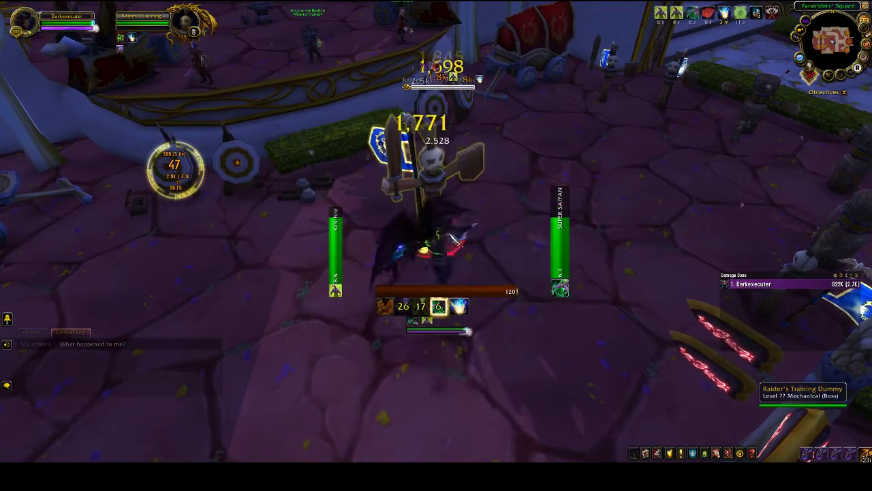
key("2")
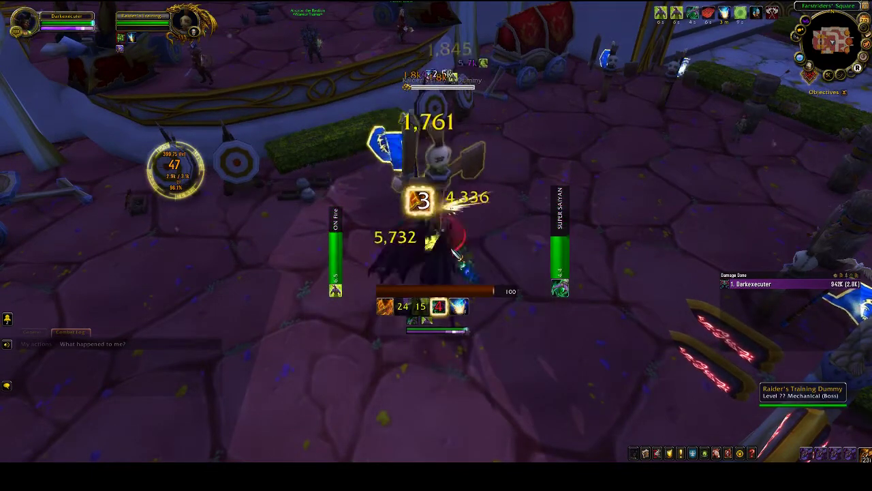
key("1")
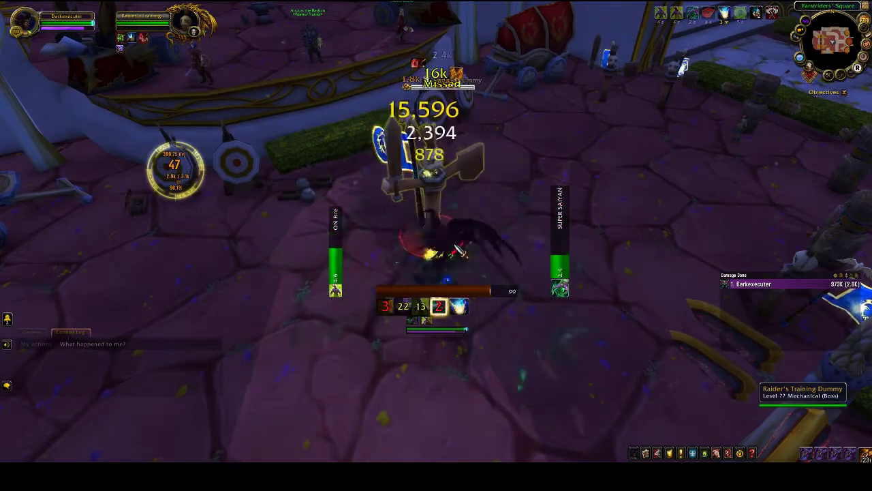
key("2")
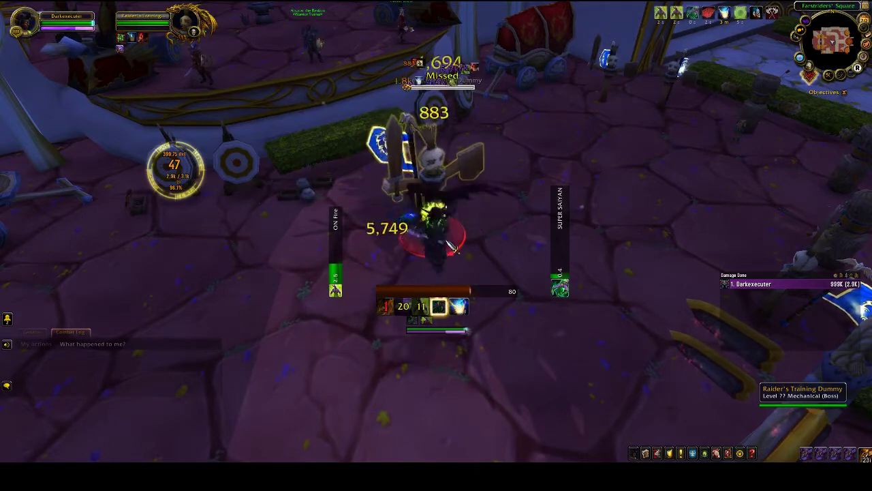
key("2")
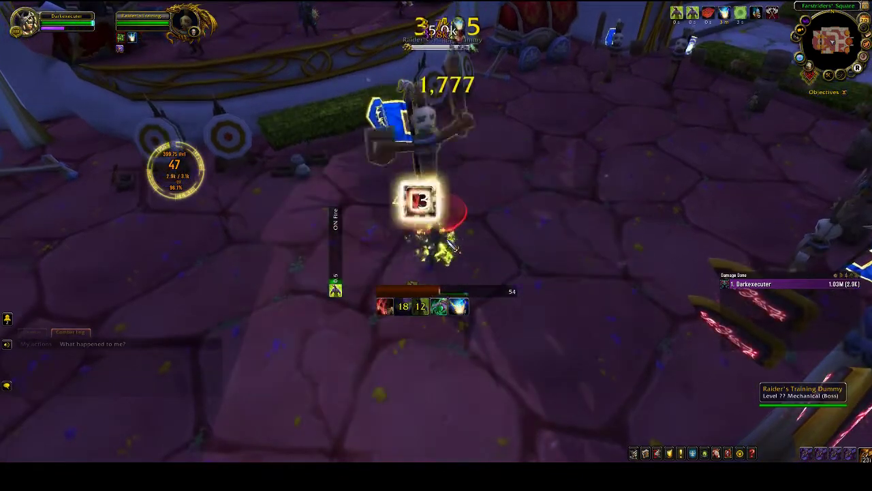
key("1")
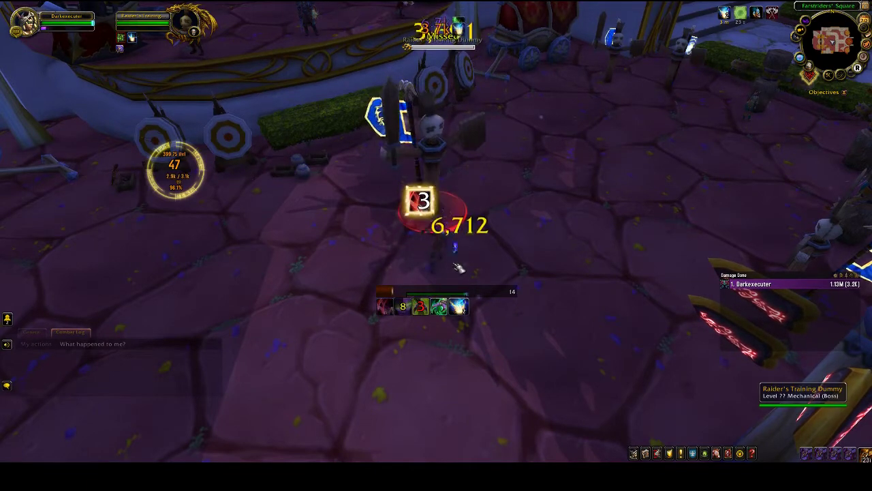
key("2")
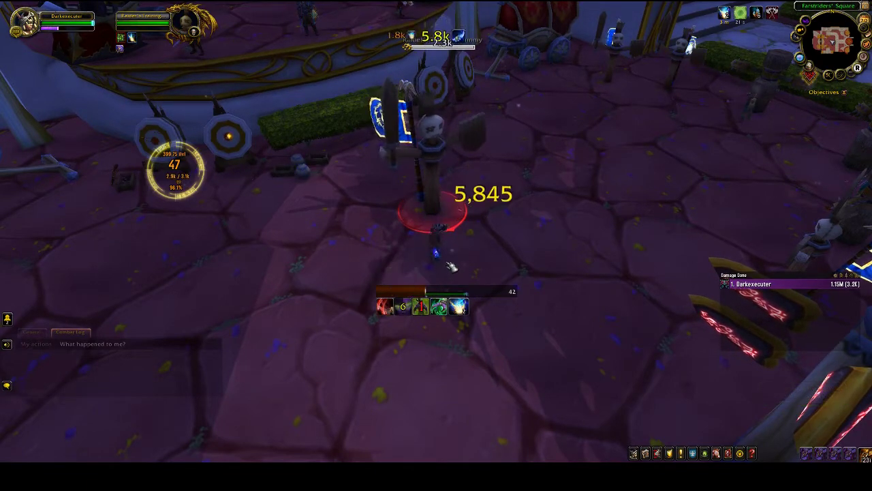
key("3")
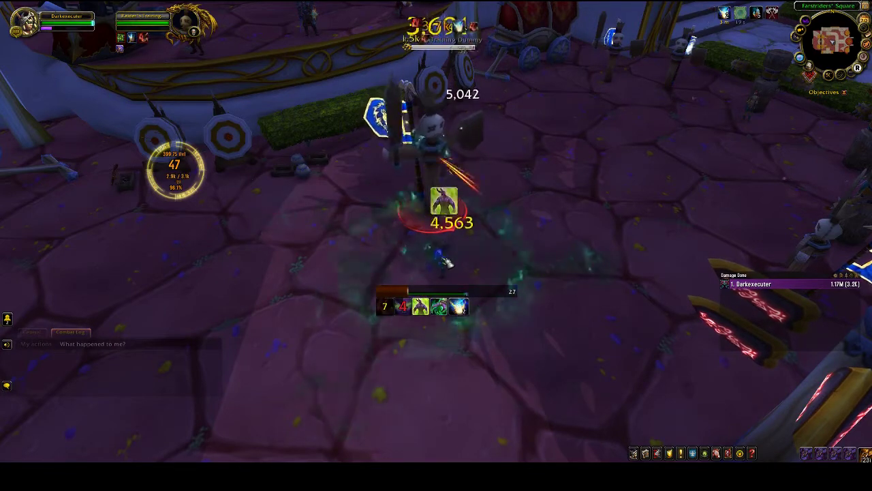
key("3")
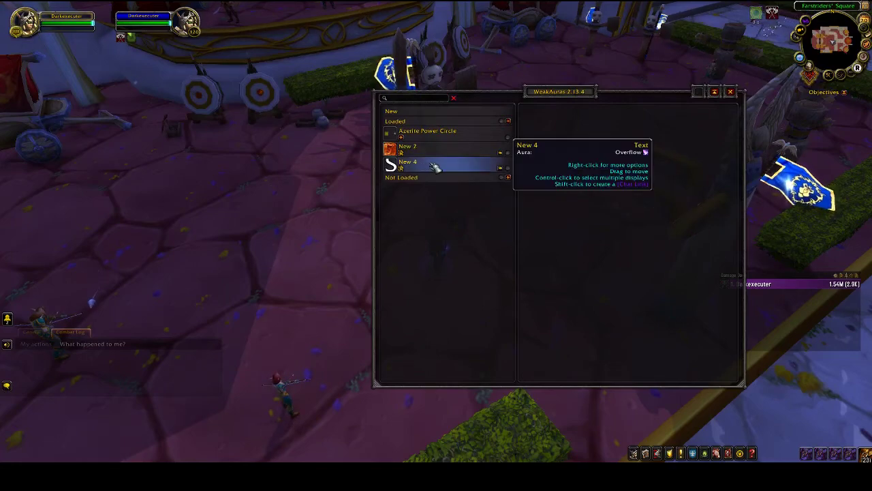
- Create a new WeakAuras display group and name it Havoc Rotation Helper
left_click(440, 114)
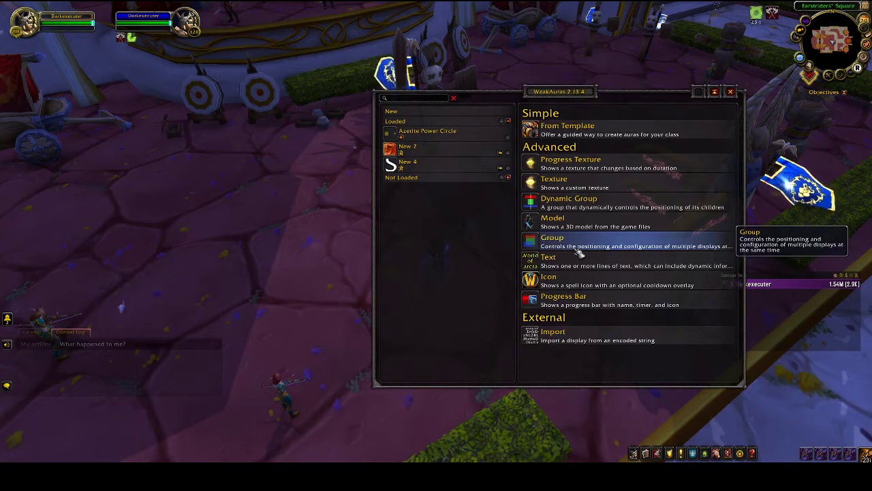
left_click(548, 244)
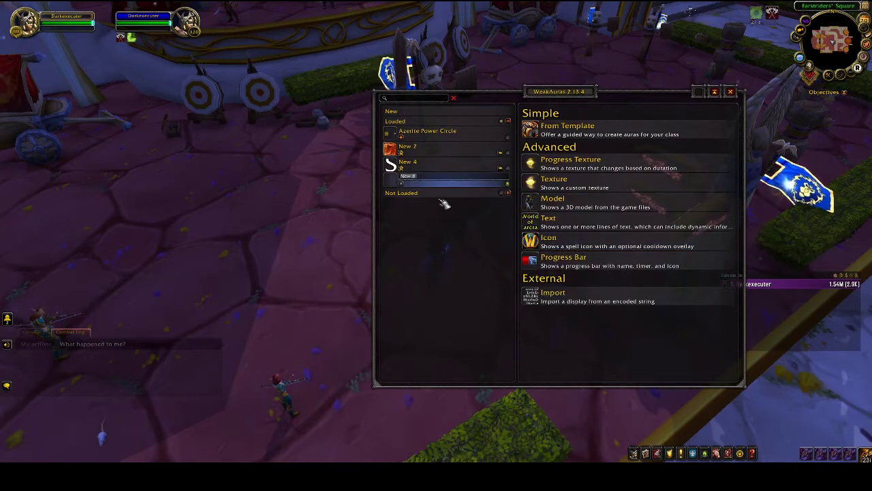
type("Bl")
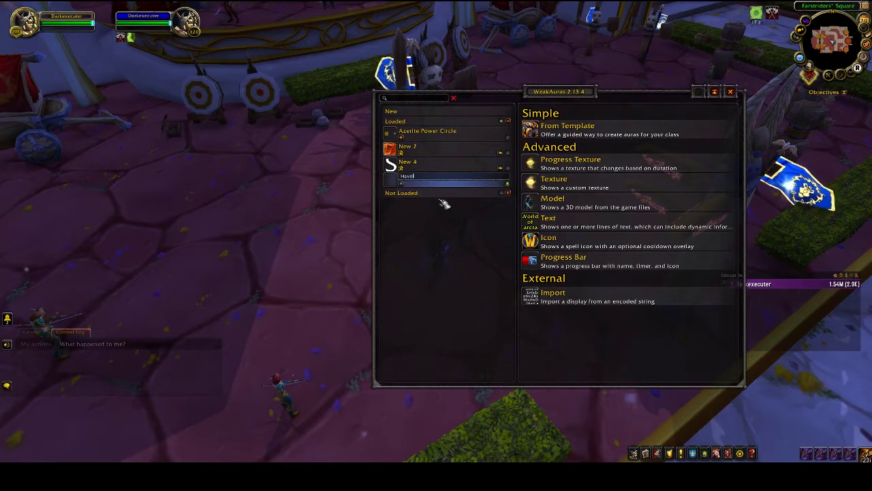
type("ati")
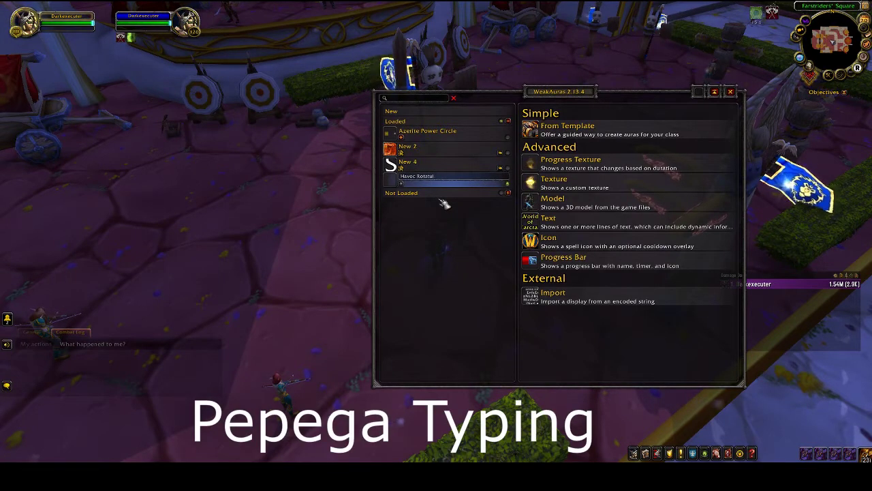
type("on G")
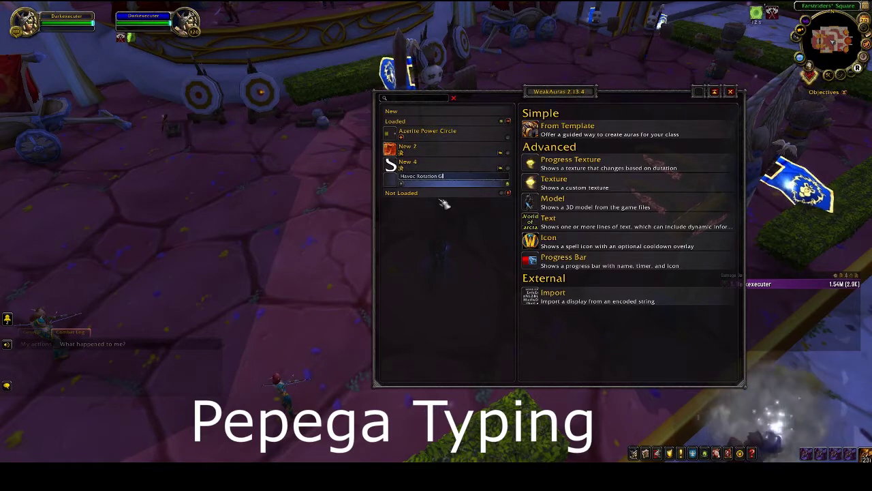
key("BackSpace")
type("H")
type("elper")
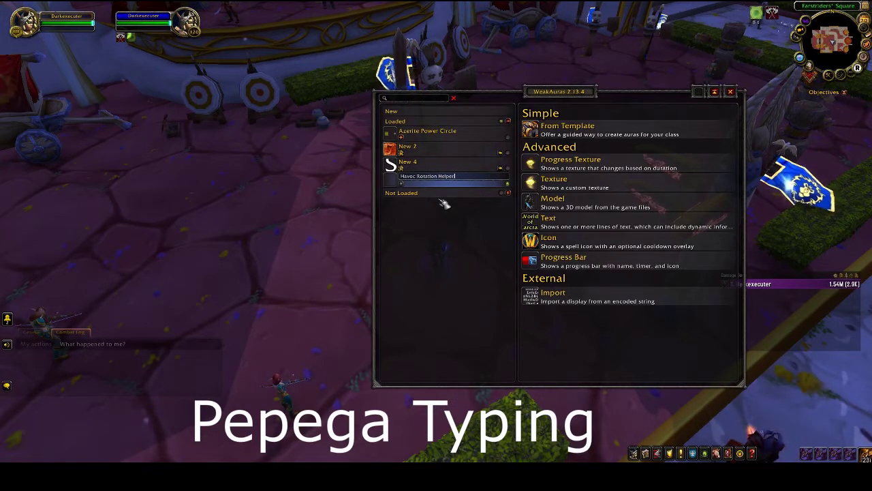
left_click(390, 183)
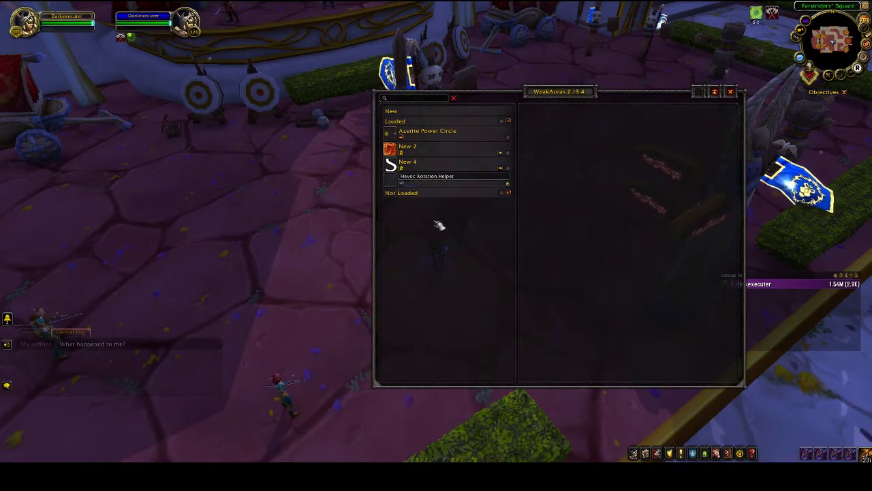
left_click(393, 182)
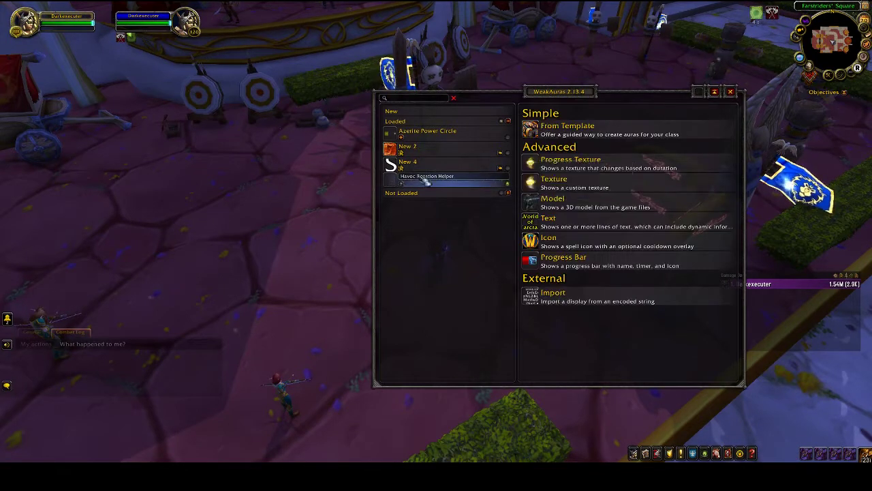
left_click(499, 181)
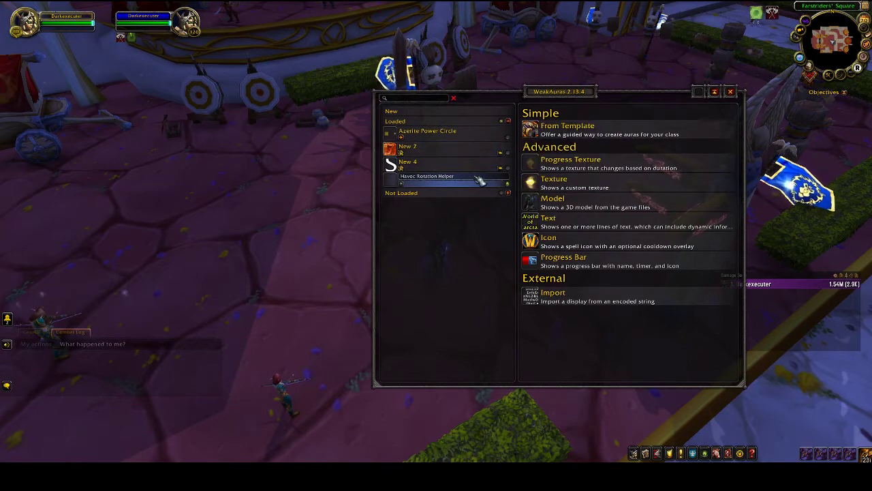
key("Return")
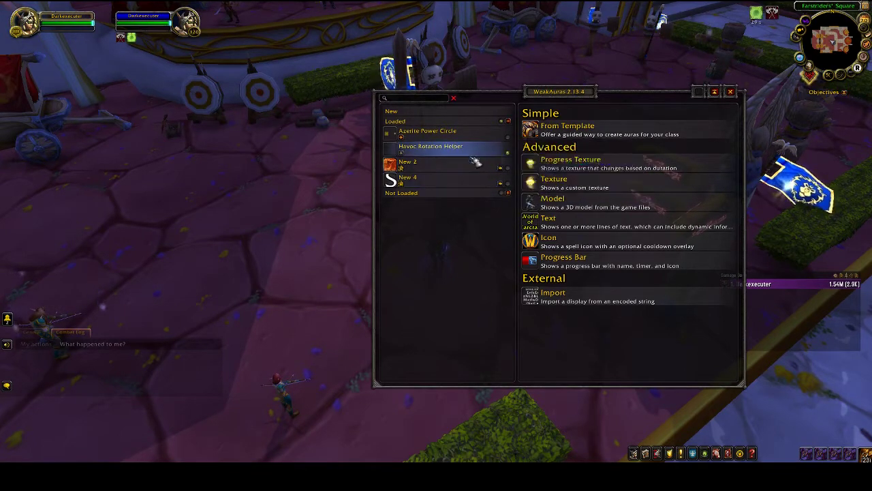
- Create a horizontal progress bar from the Havoc Demon Hunter Fury resource template and name it Fury Bar
left_click(467, 152)
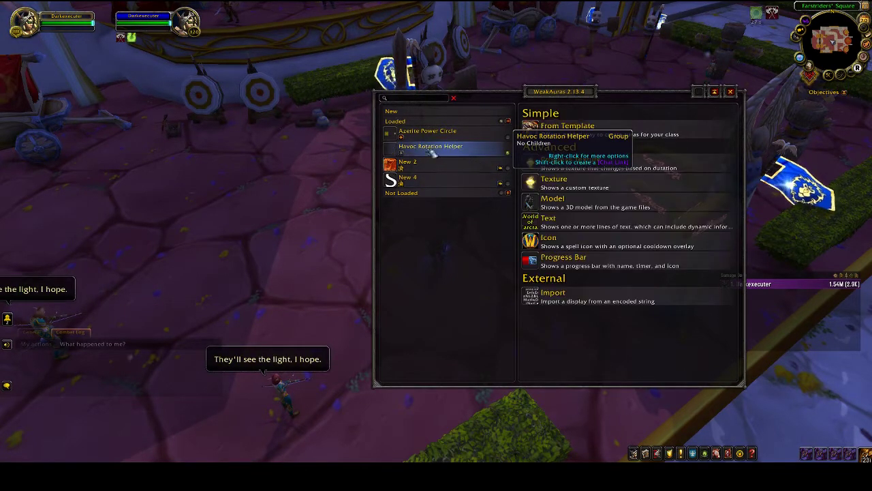
left_click(443, 152)
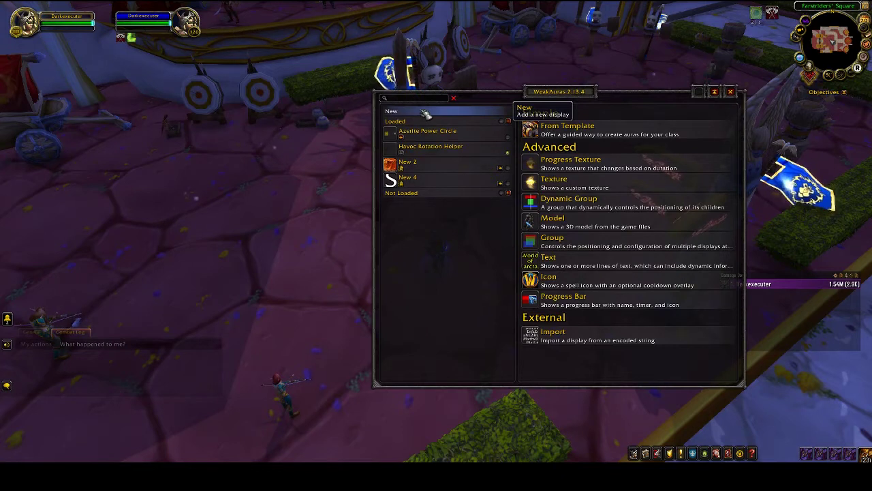
left_click(552, 136)
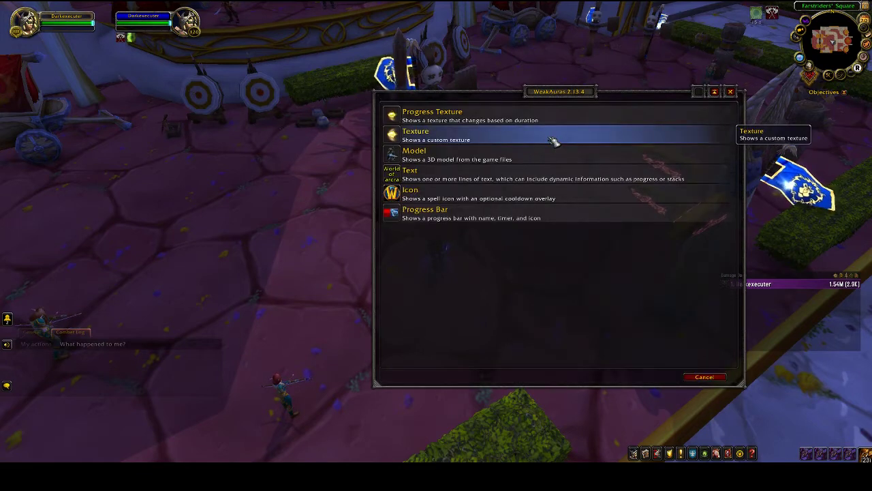
left_click(469, 219)
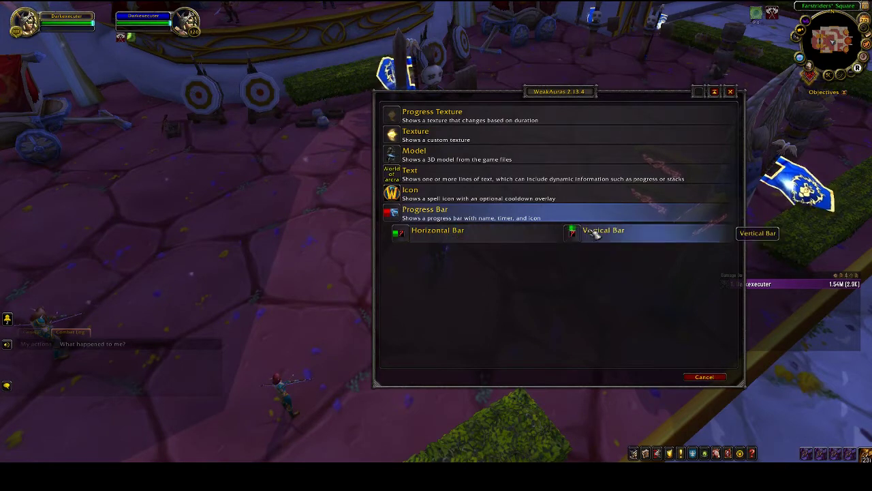
left_click(458, 236)
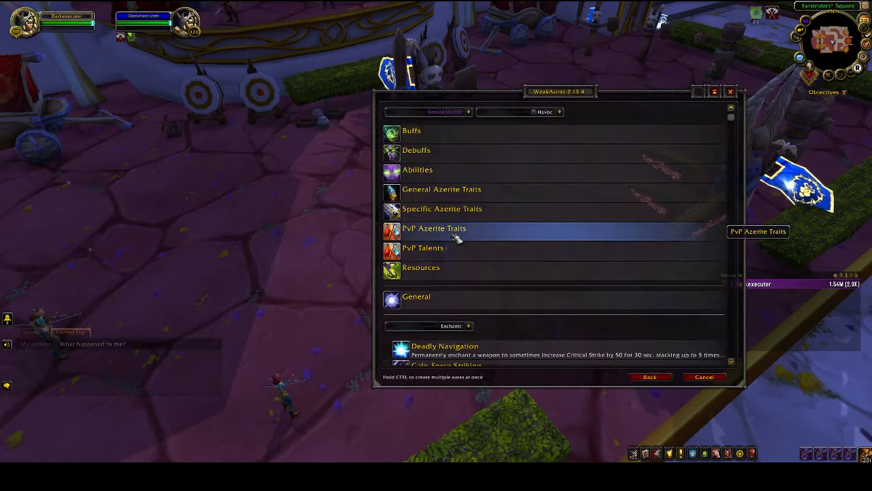
left_click(434, 272)
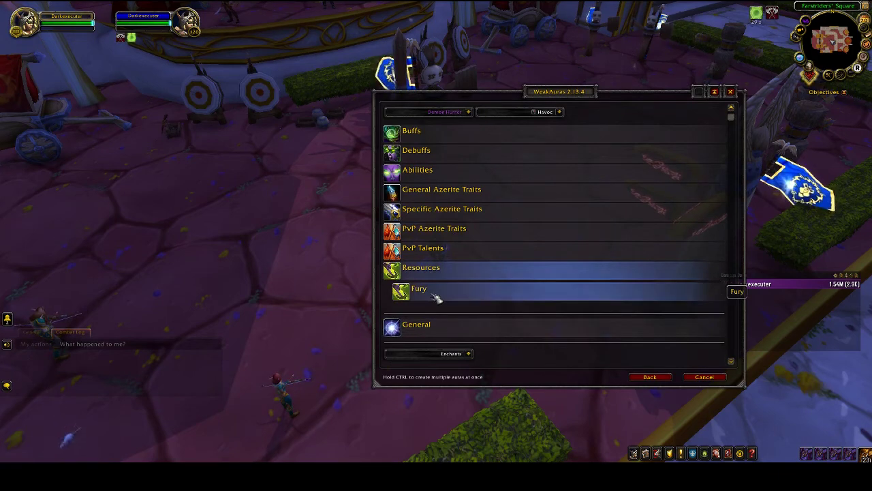
left_click(436, 293)
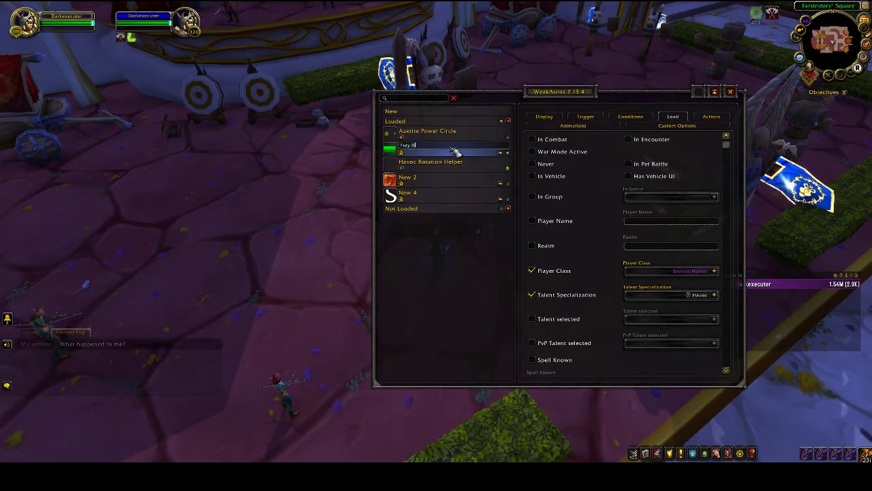
key("Return")
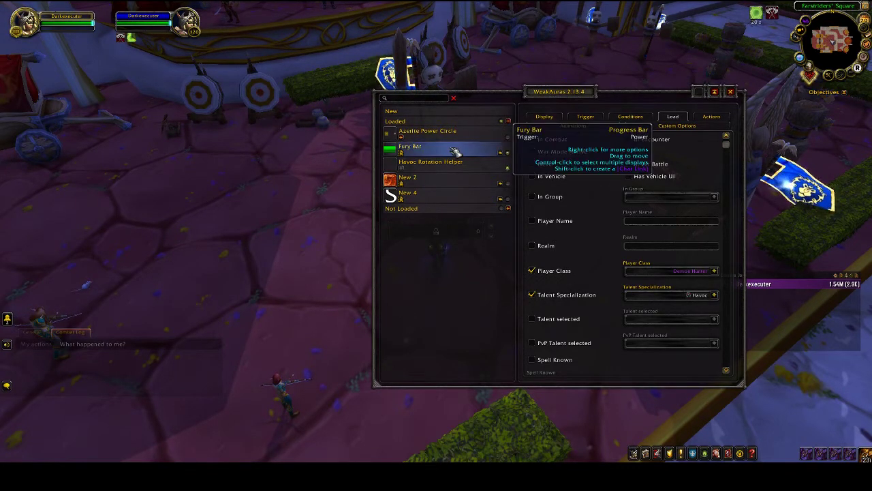
- Move the Fury Bar aura into the Havoc Rotation Helper group
left_click_drag(399, 153, 455, 156)
left_click(402, 154)
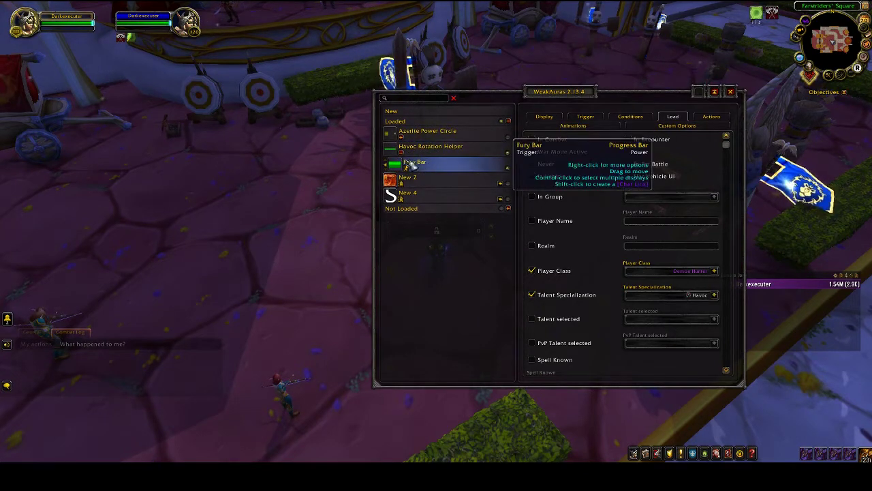
left_click(449, 169)
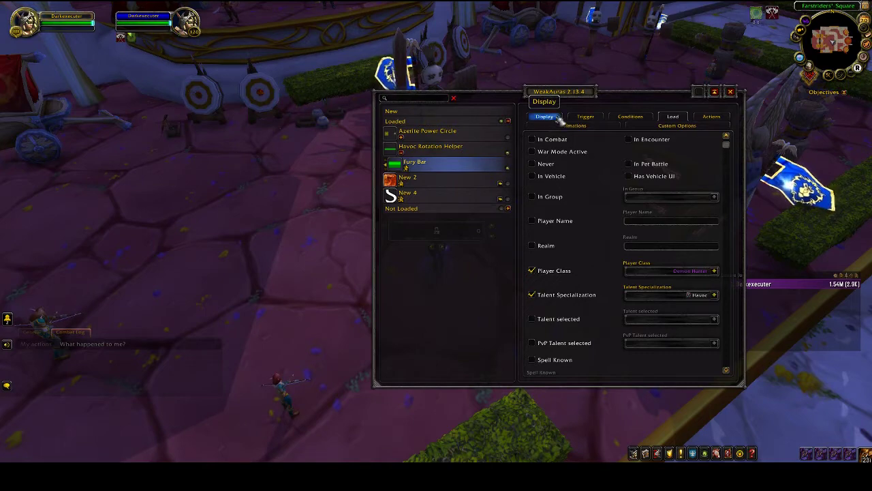
- Widen the Fury Bar and place it just below the character, moving the options window clear of it
left_click_drag(559, 94, 747, 101)
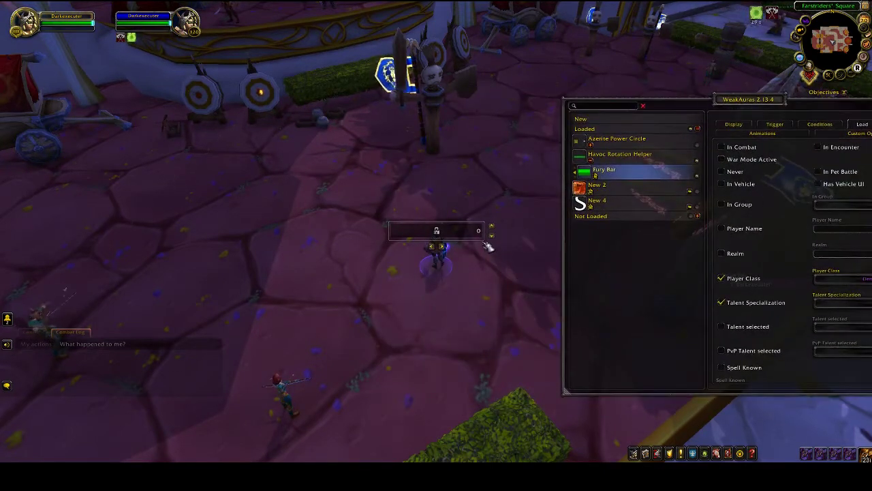
left_click_drag(487, 241, 479, 285)
left_click_drag(720, 102, 211, 80)
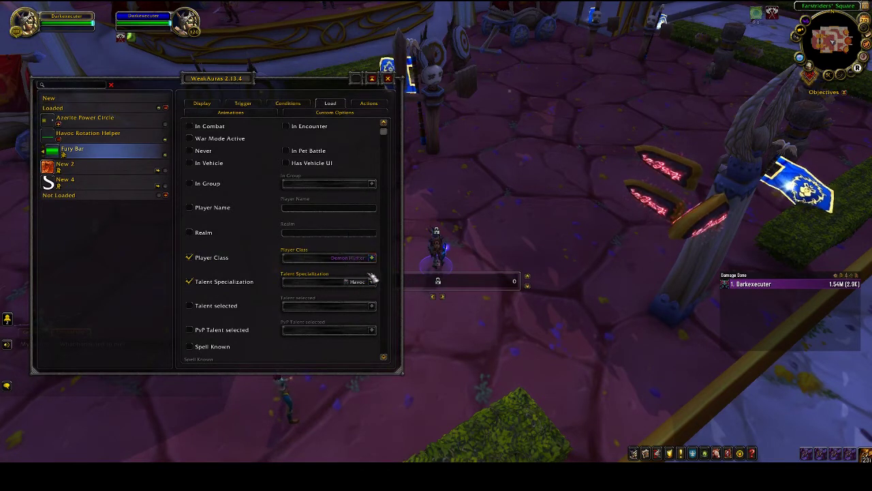
left_click(390, 80)
- Attack the Raider's Training Dummy with Fury-generating and Fury-spending abilities to test how the Fury Bar fills and drains
key("w")
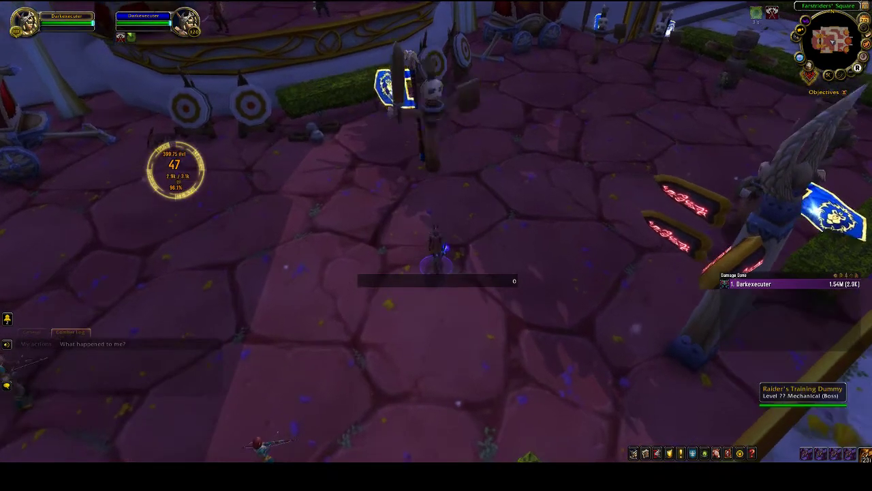
left_click(481, 183)
right_click(481, 182)
key("w")
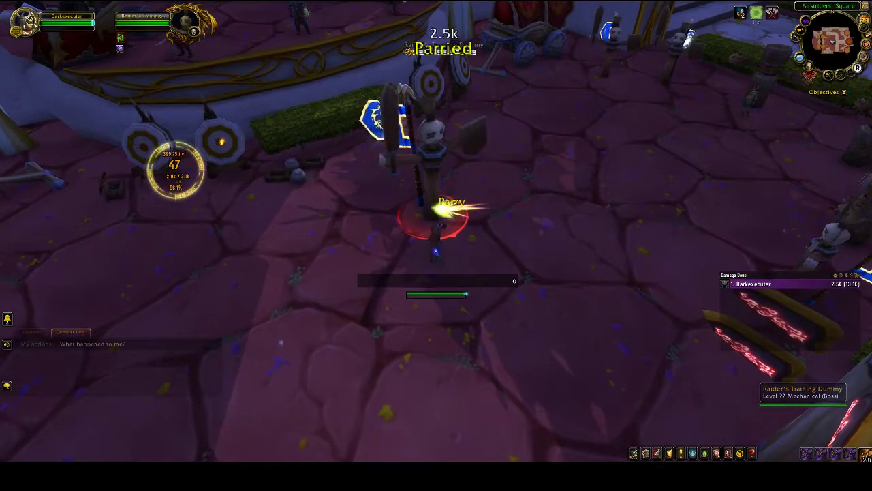
key("1")
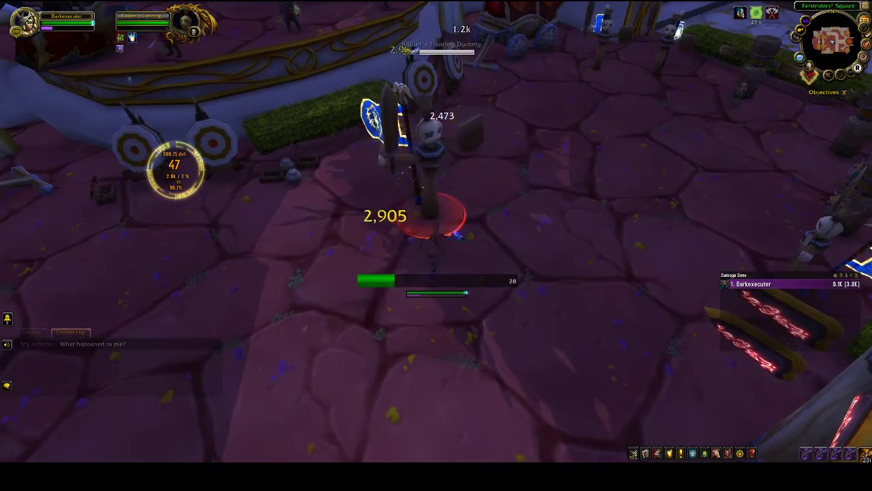
key("1")
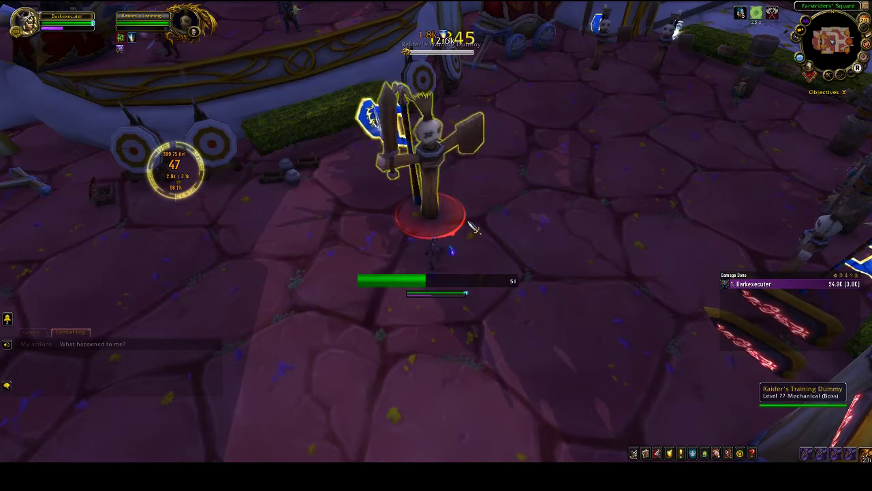
key("1")
key("s")
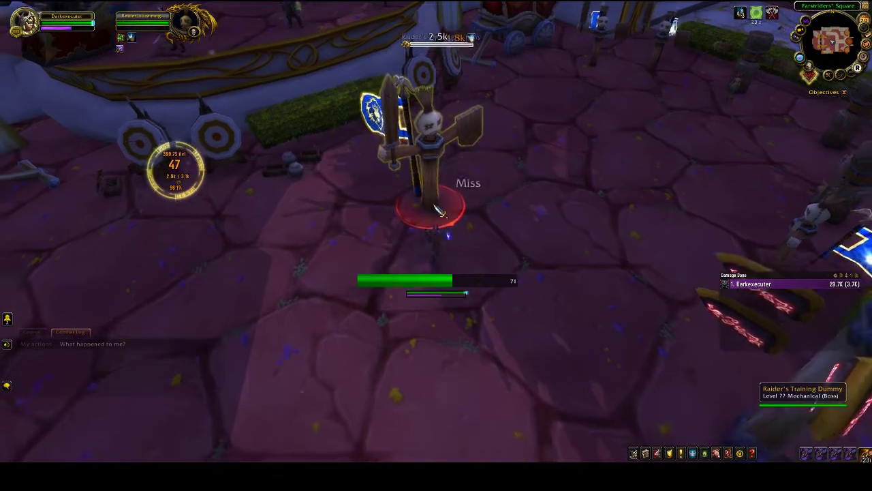
key("2")
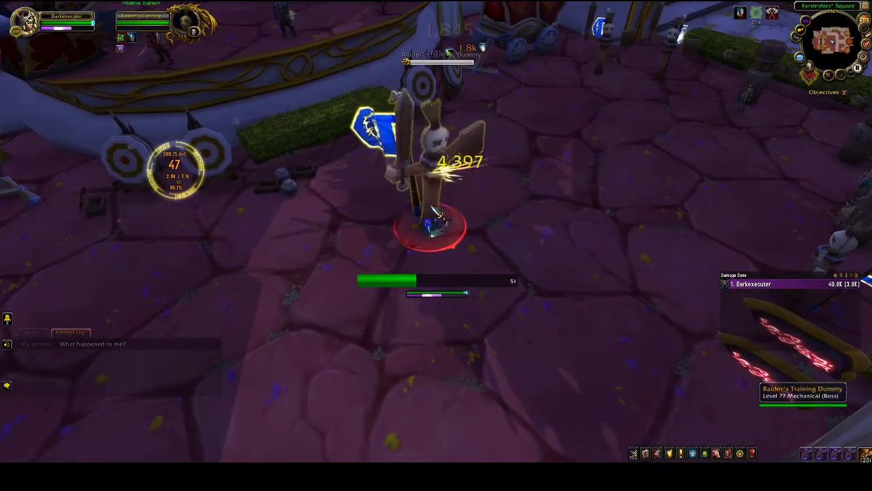
key("w")
key("s")
left_click(287, 146)
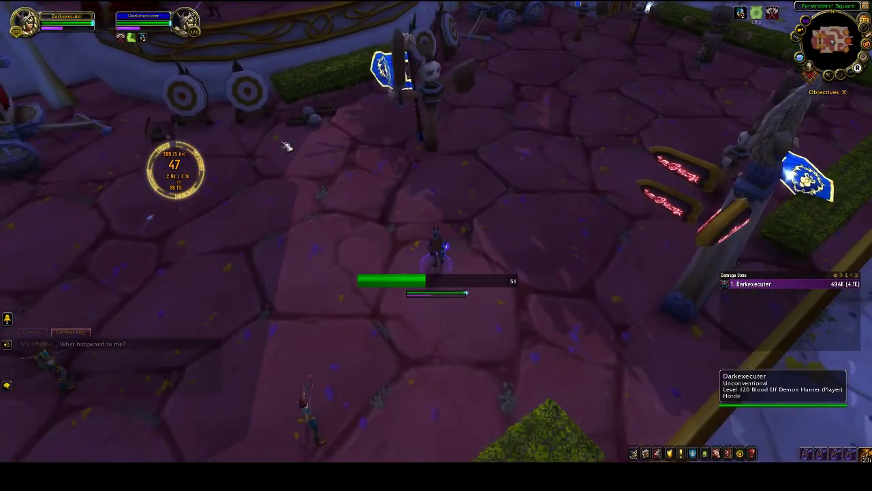
- Reopen the WeakAuras options with /wa and enable the spark in the Fury Bar's display settings
key("Return")
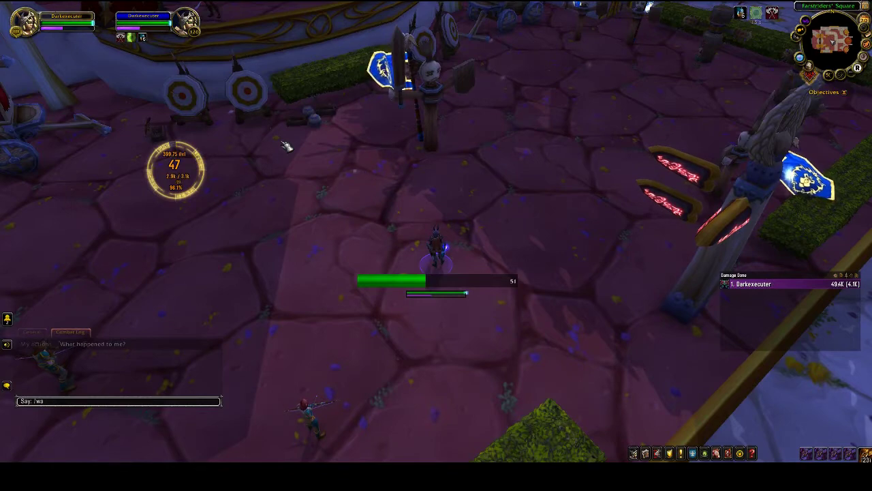
key("Return")
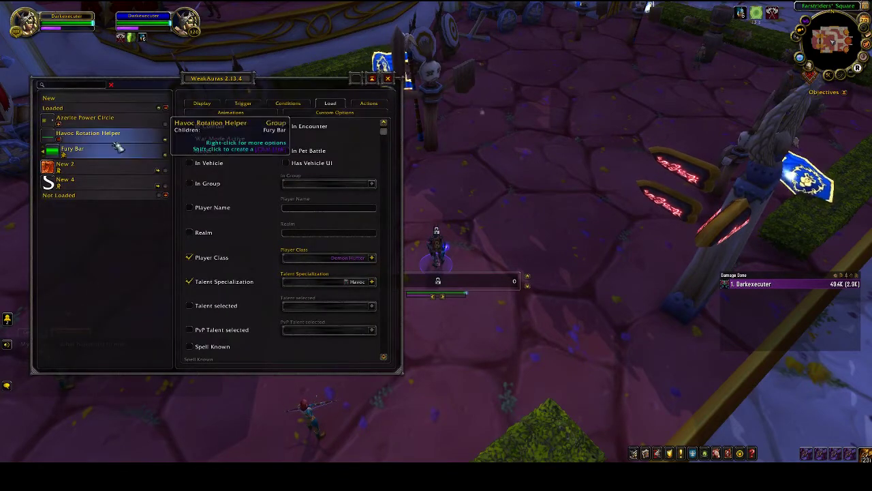
left_click(203, 105)
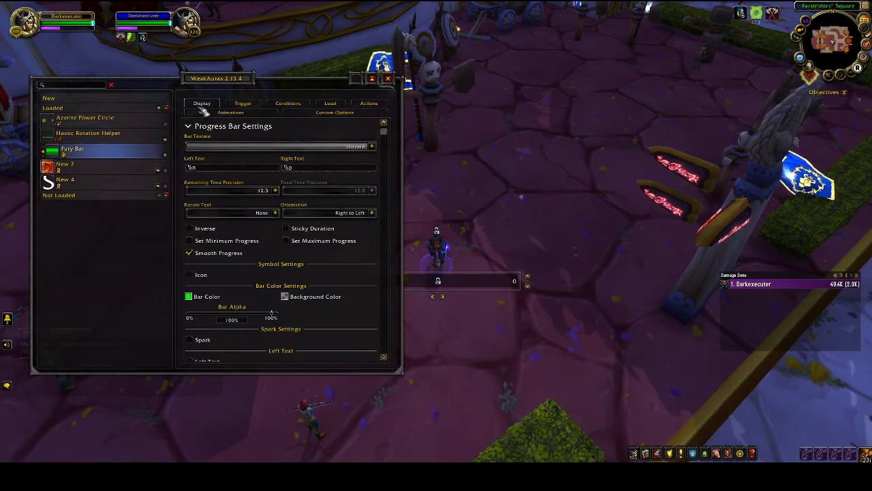
scroll(204, 259, "down", 3)
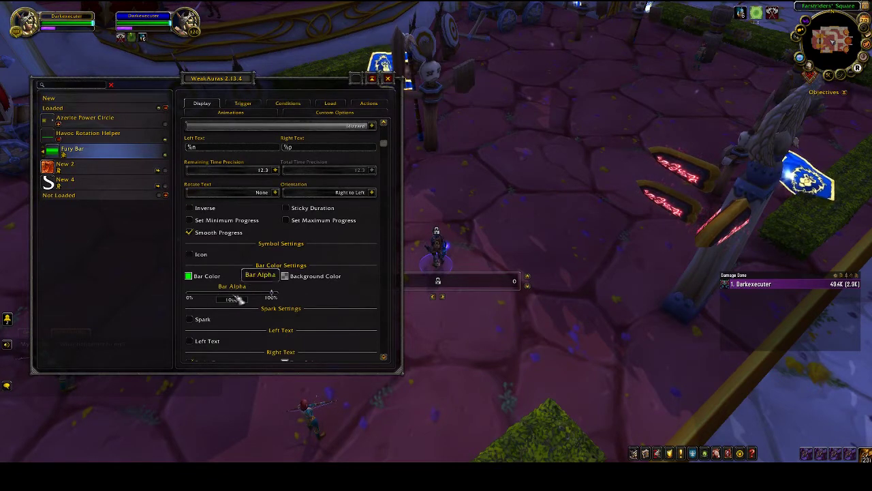
left_click_drag(190, 298, 297, 301)
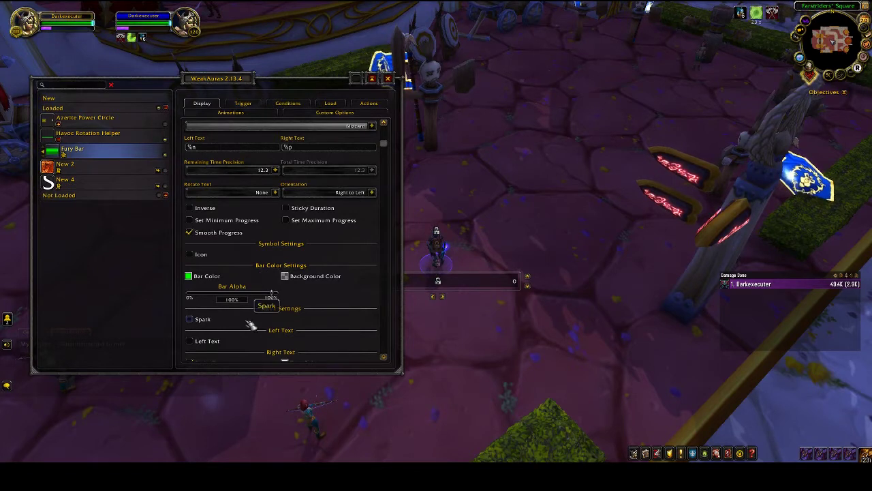
scroll(252, 310, "down", 2)
scroll(259, 288, "down", 1)
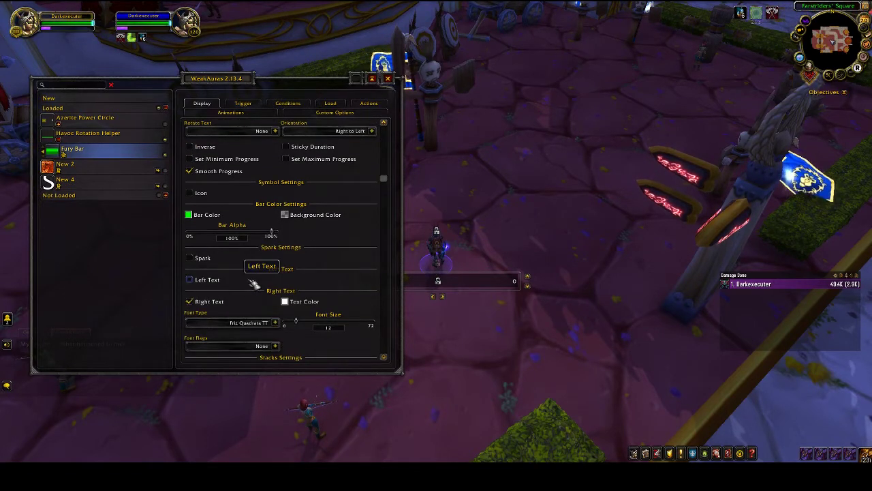
left_click(190, 258)
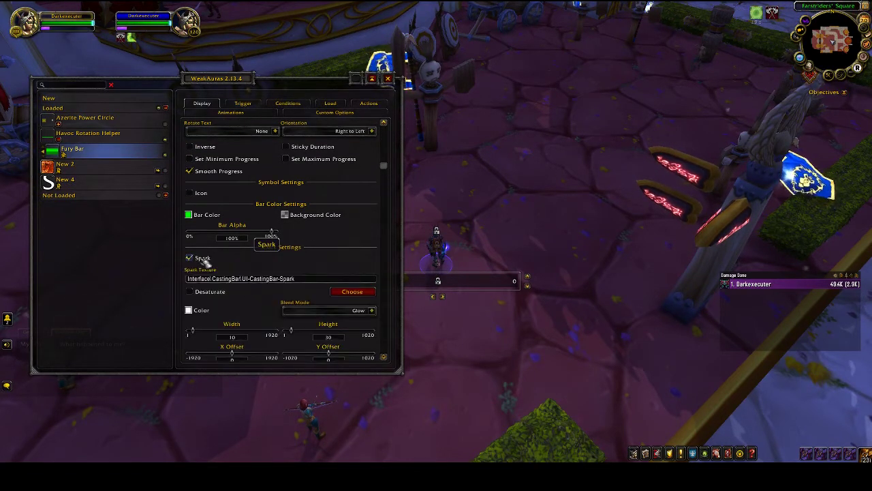
- Close the options and attack the training dummy to check the spark on the Fury Bar
left_click(388, 79)
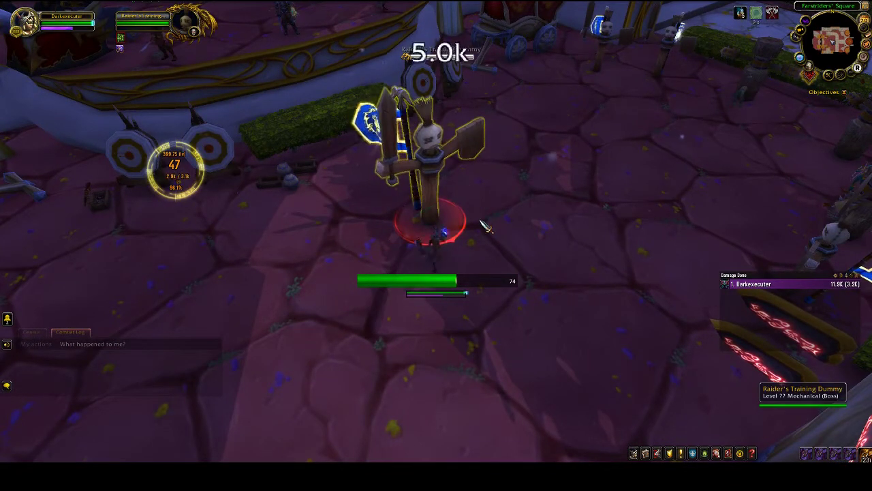
key("2")
key("s")
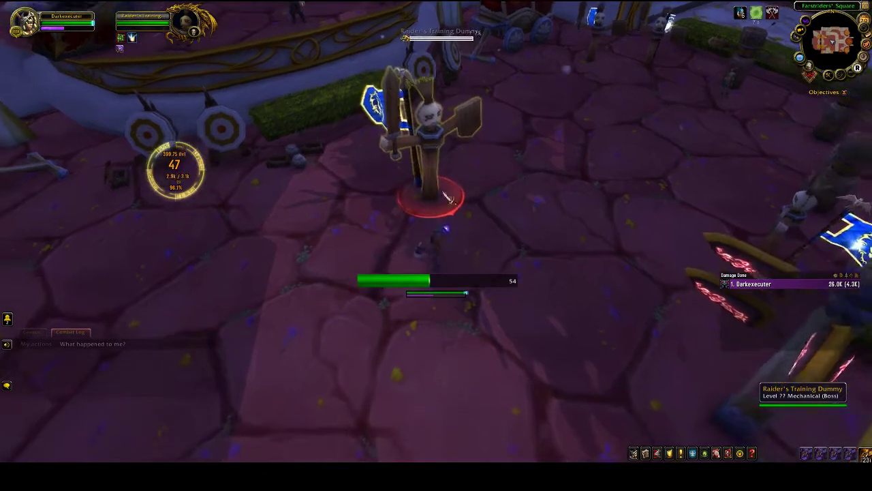
left_click(464, 289)
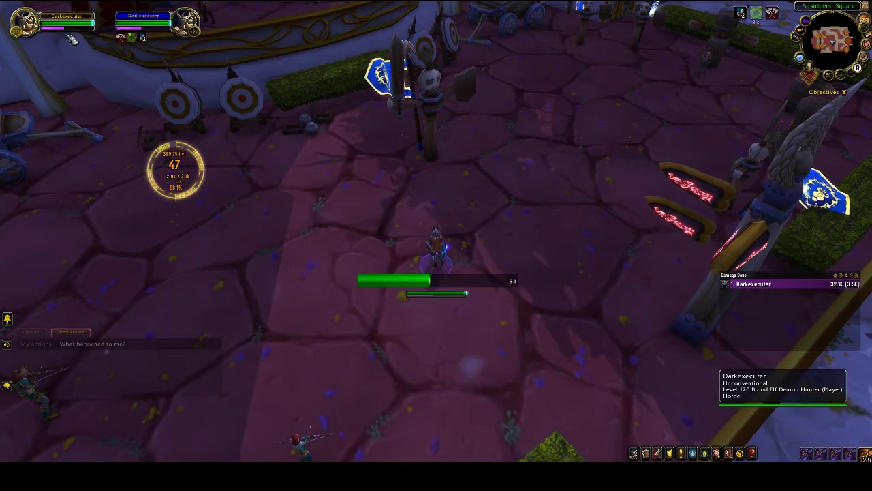
- Reopen the WeakAuras options with /wa and set the Fury Bar's bar color to magenta
key("Return")
type("/wa")
key("Return")
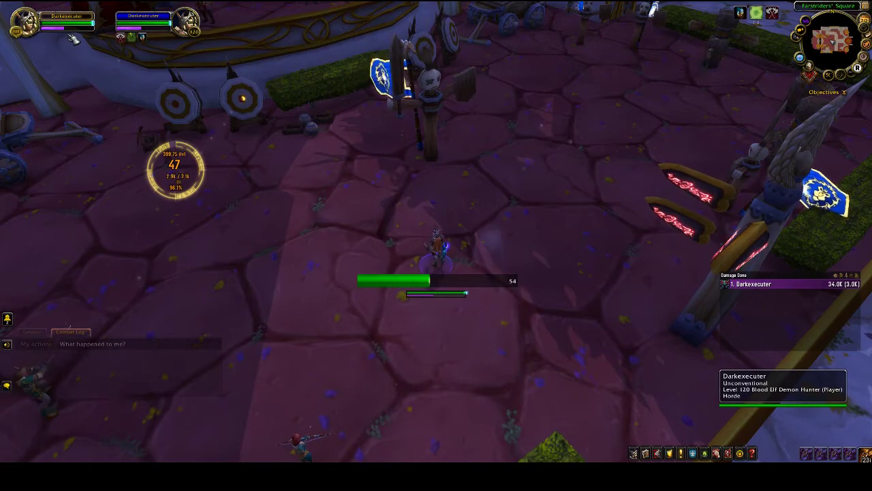
key("ctrl+w")
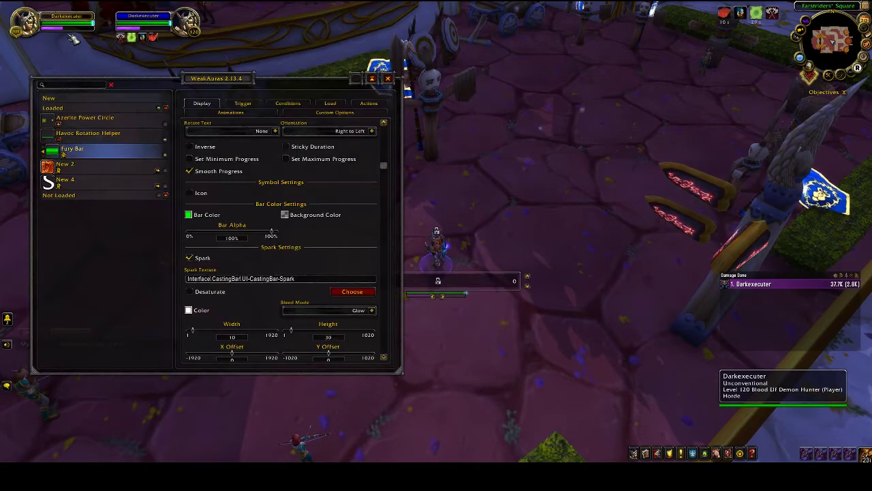
left_click(191, 214)
left_click_drag(388, 225, 380, 209)
left_click(435, 268)
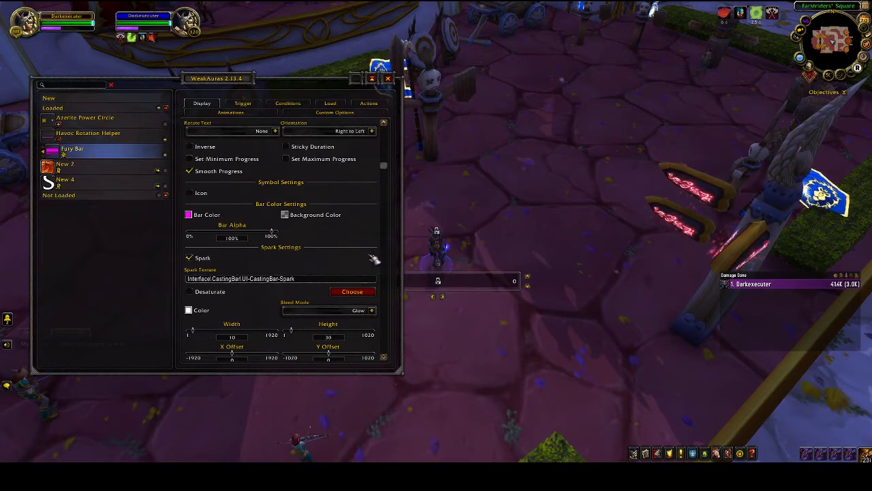